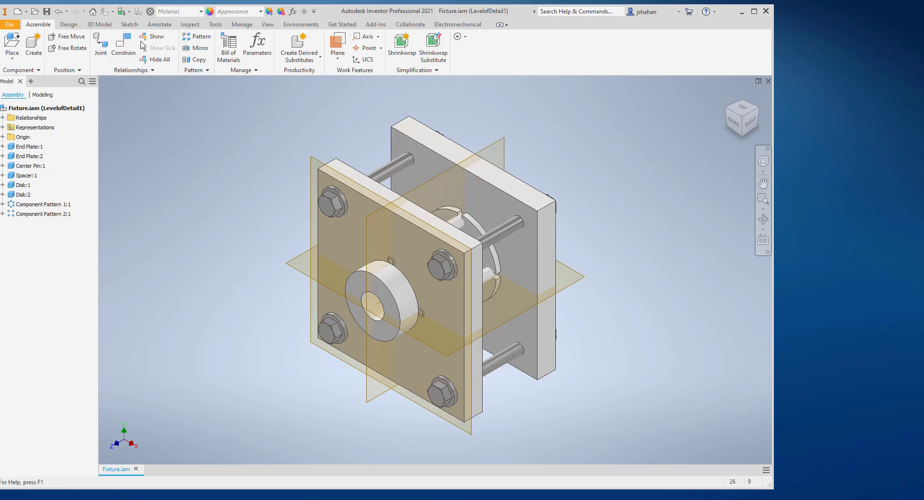
Turn on the display of the degrees of freedom for the fixture assembly's components.
left_click(267, 25)
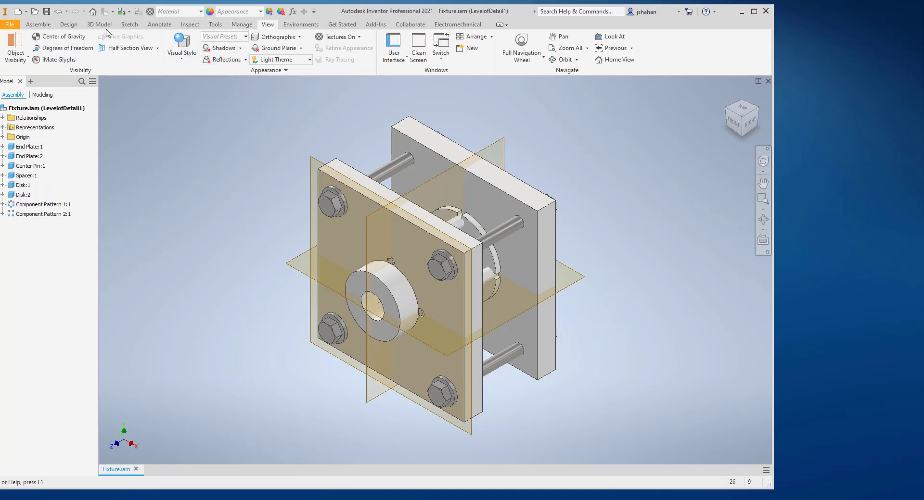
left_click(70, 50)
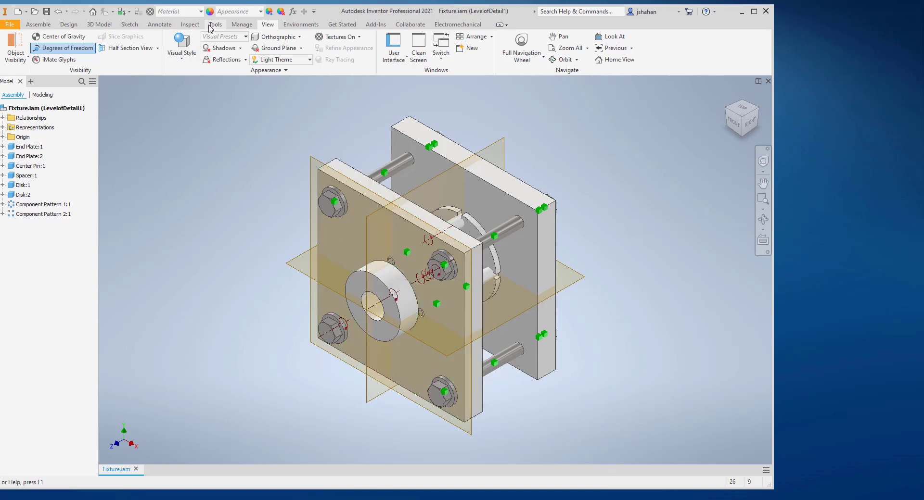
Run an interference analysis with all fixture components in the first set, examine the highlighted overlaps, and close the results.
left_click(191, 25)
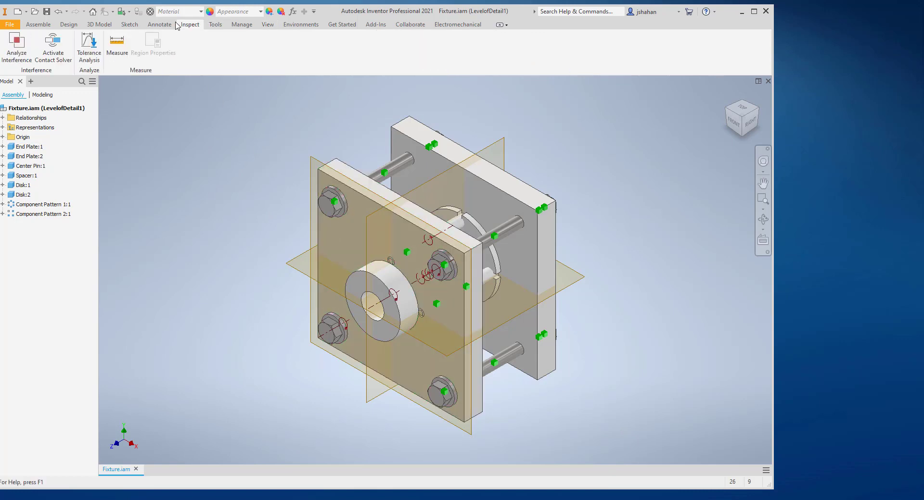
left_click(16, 44)
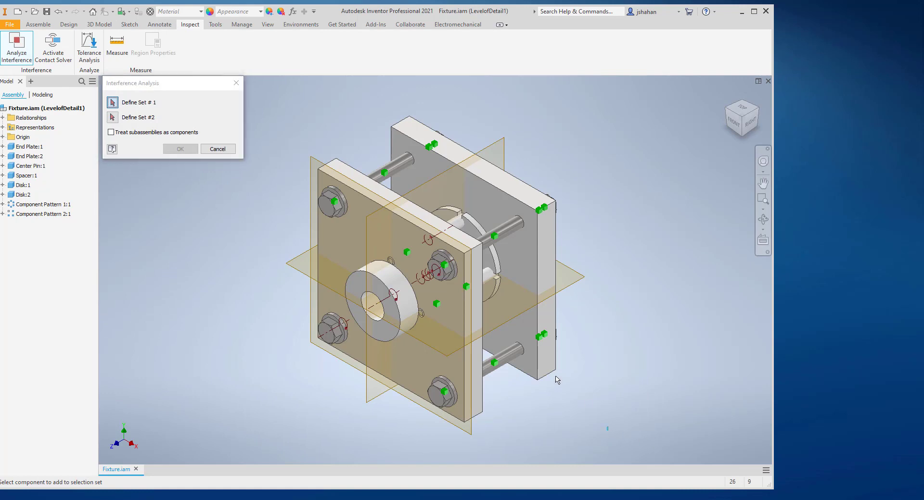
left_click_drag(609, 431, 273, 113)
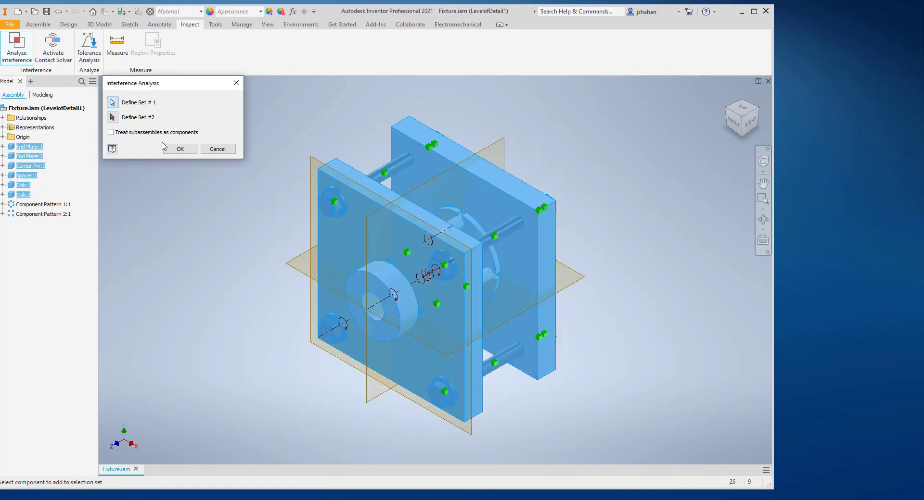
left_click(180, 149)
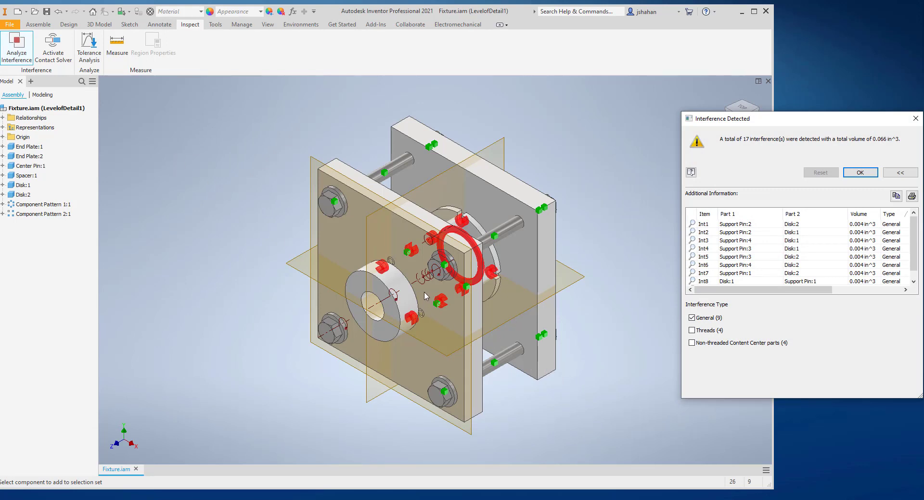
scroll(431, 262, "up", 2)
scroll(430, 259, "up", 4)
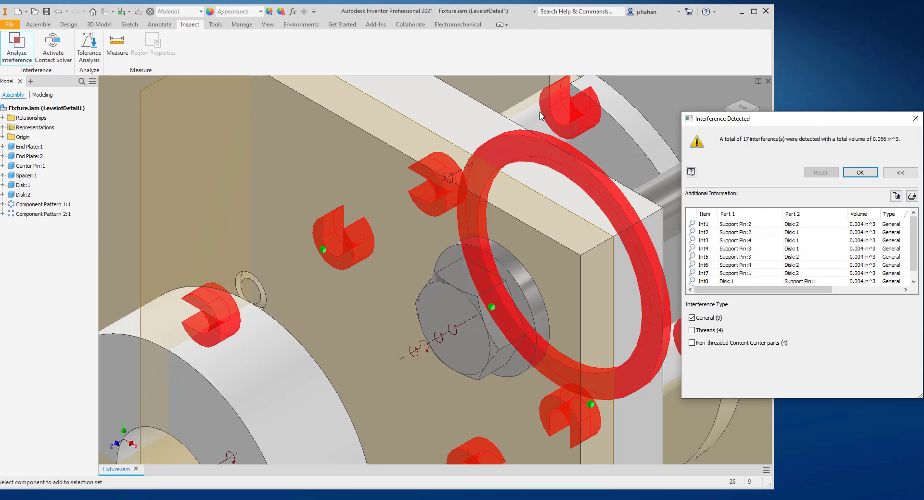
scroll(537, 116, "down", 5)
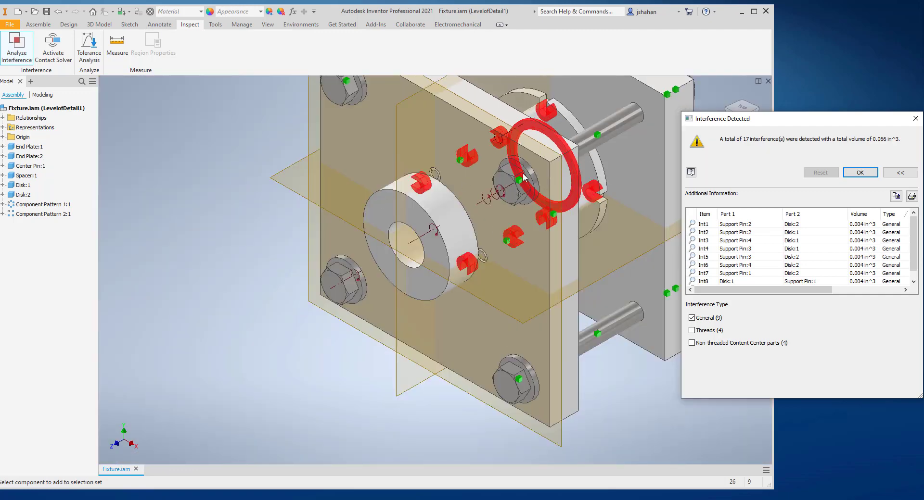
left_click(915, 118)
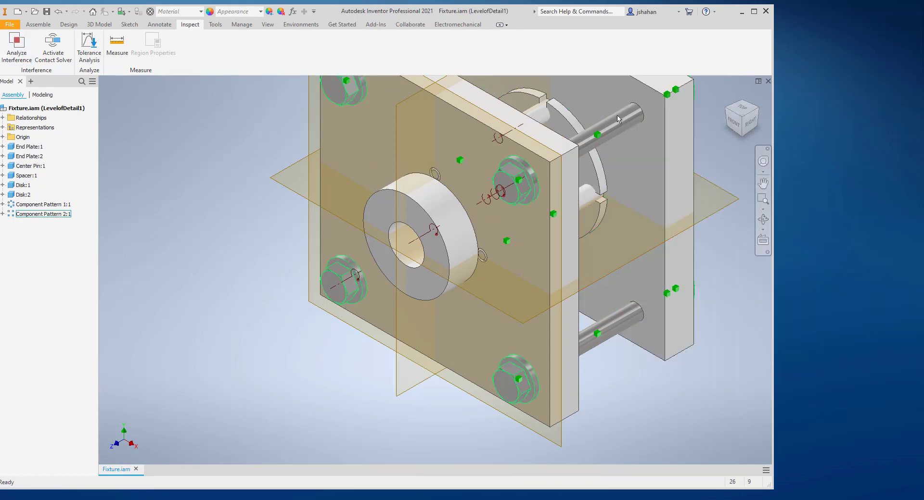
Open the slotted disk part from the assembly in its own document.
left_click(564, 121)
right_click(563, 121)
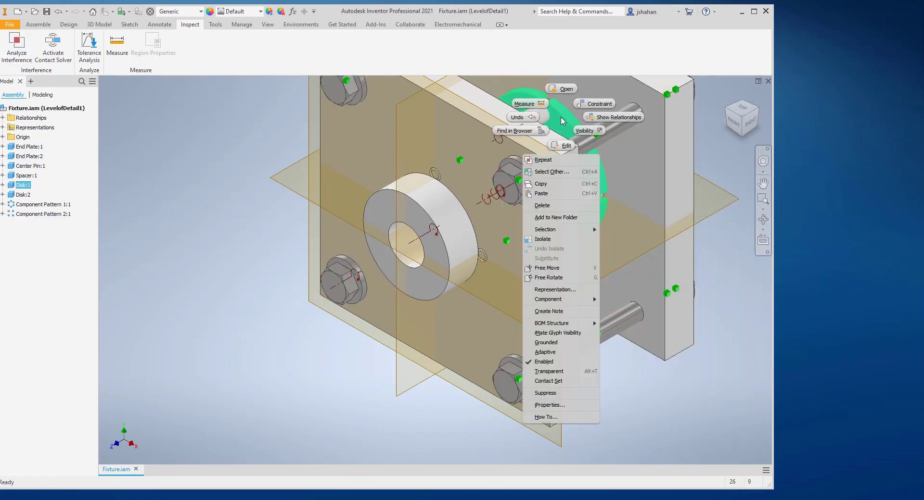
left_click(564, 89)
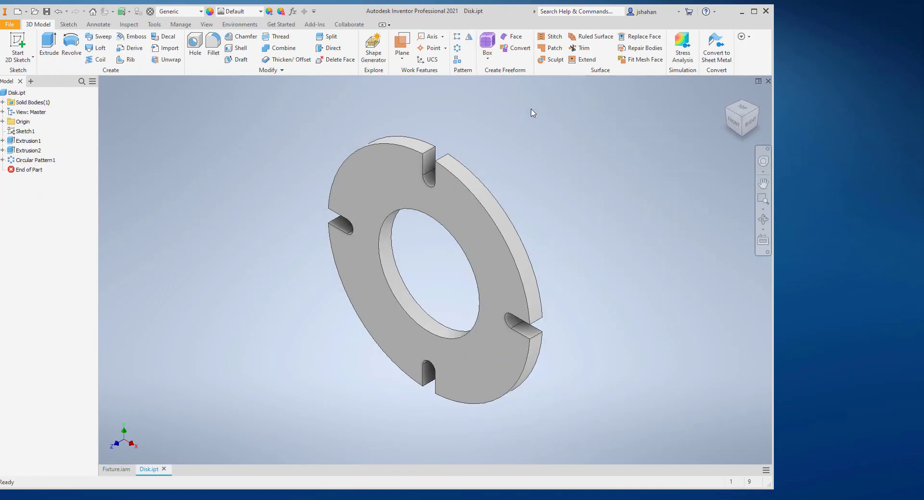
Set the slot's width to 0.25 in in the disk's first extrusion sketch, and save and close the part.
left_click(3, 141)
double_click(21, 151)
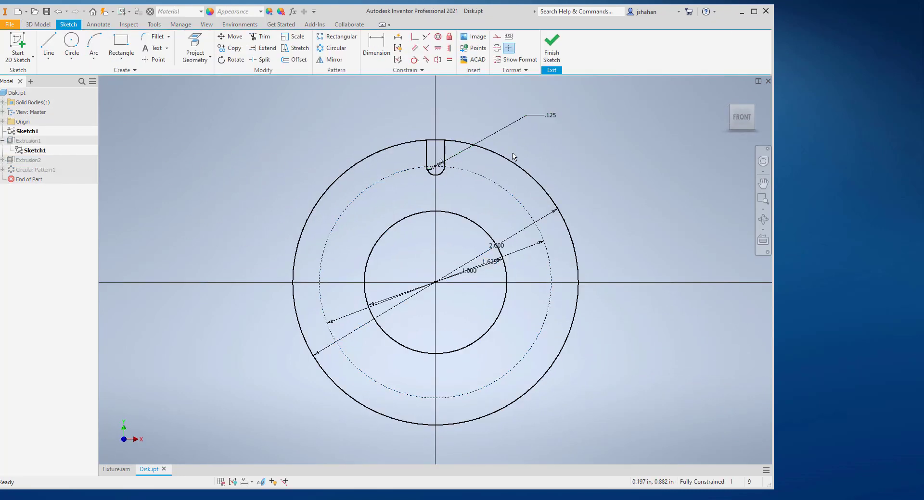
double_click(553, 119)
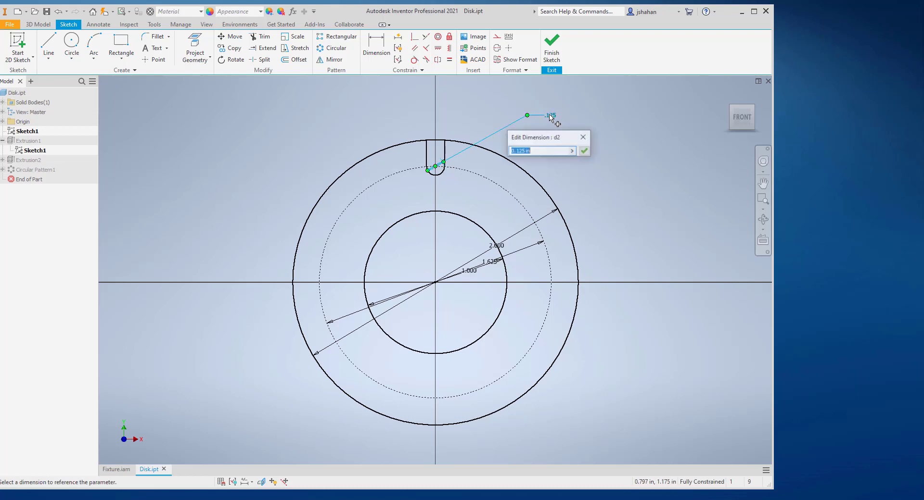
type(".25")
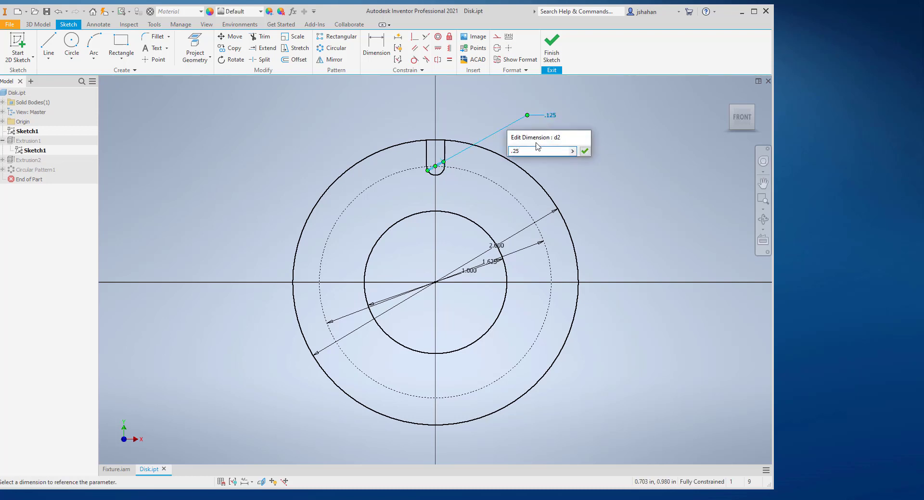
key("Return")
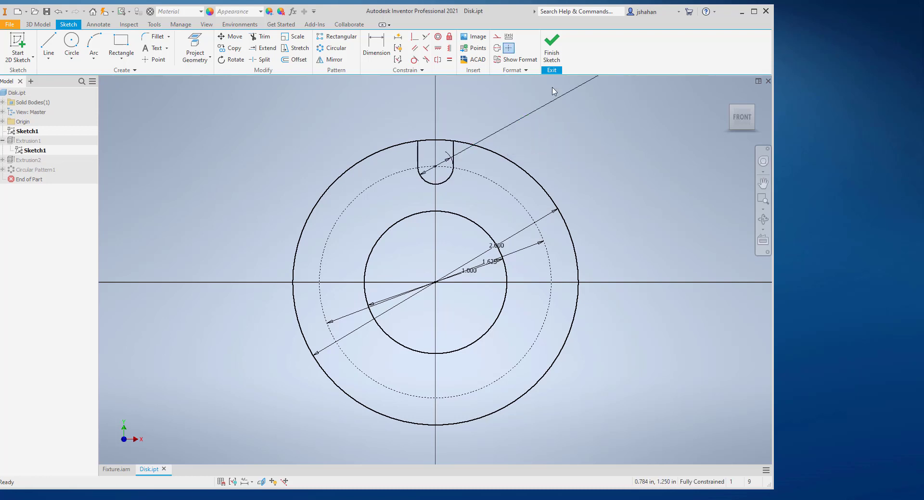
left_click(553, 49)
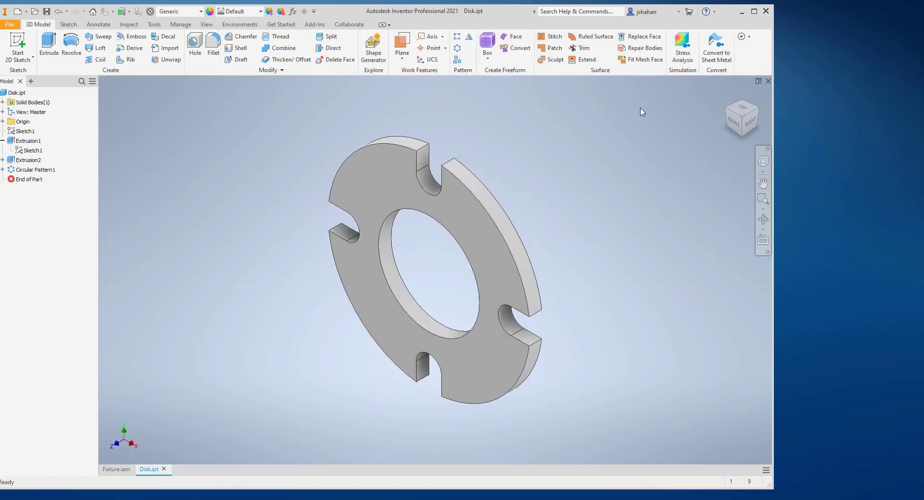
left_click(767, 81)
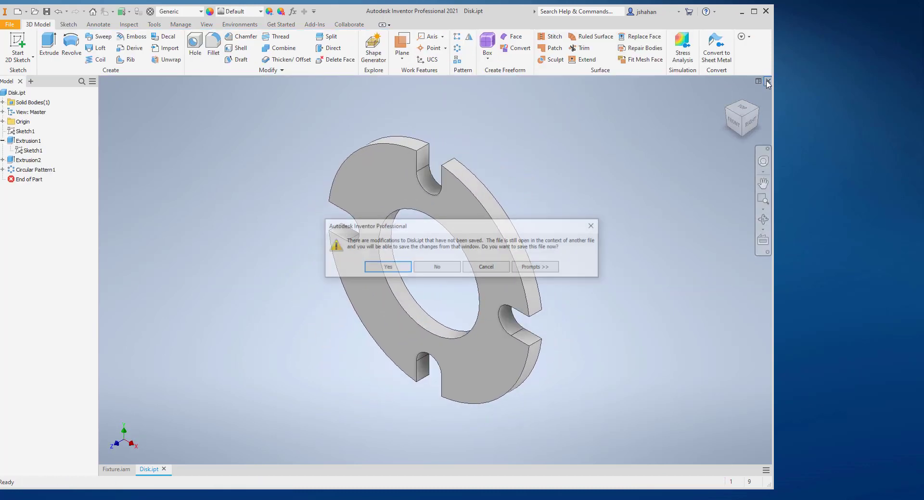
left_click(380, 272)
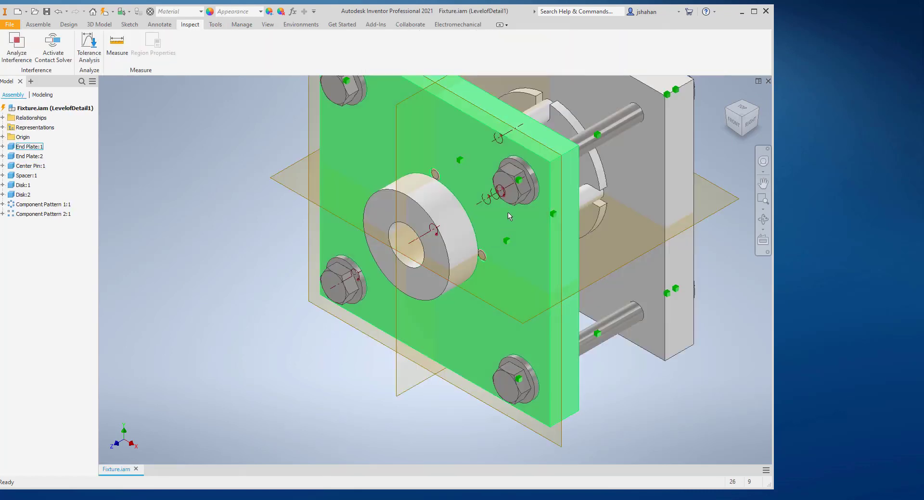
Edit the cylindrical spacer between the two end plates in place within the assembly.
scroll(535, 177, "down", 5)
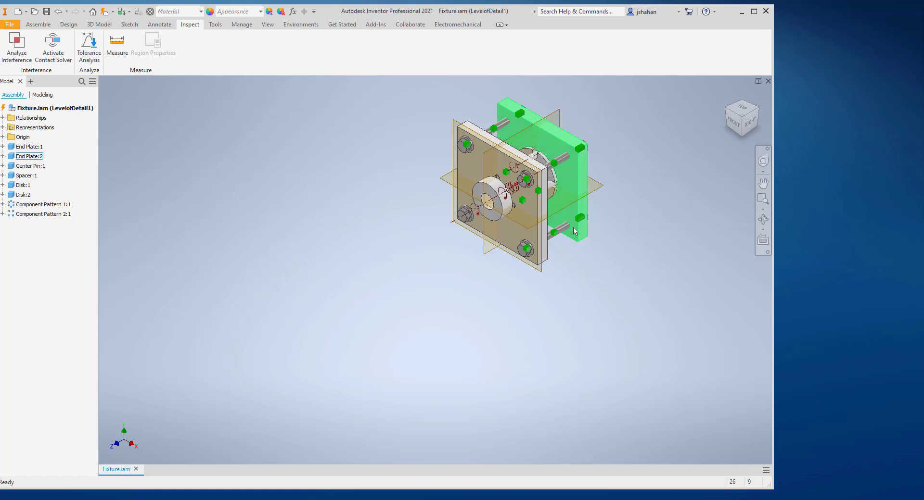
middle_click_drag(564, 215, 518, 216, "shift")
left_click(530, 160)
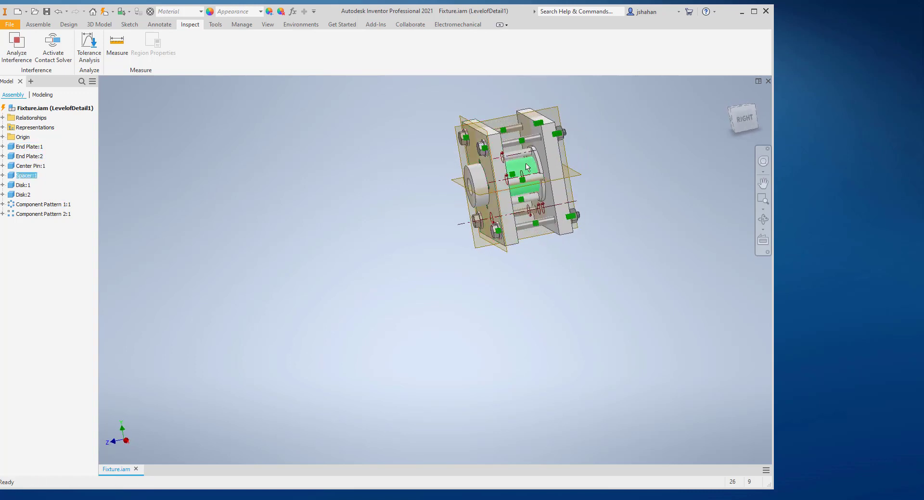
right_click(531, 161)
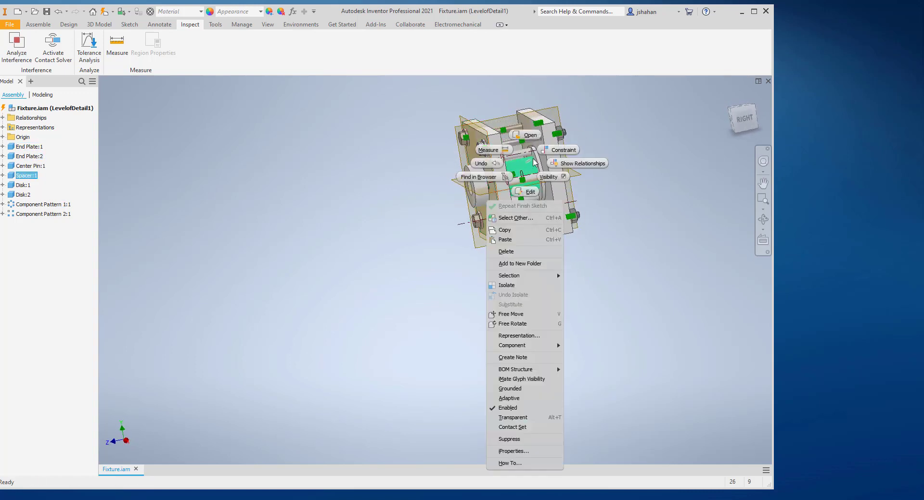
left_click(530, 192)
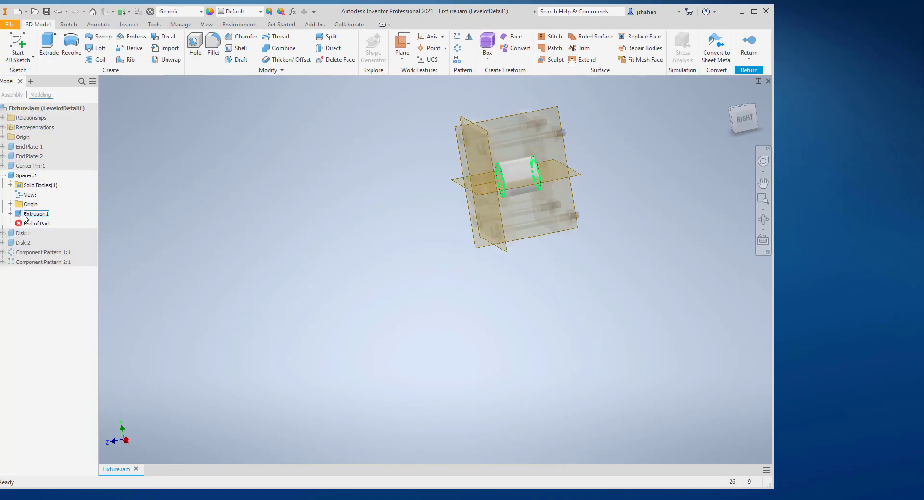
Set the extrusion distance of the spacer's cylinder to 1.12 in and return to the assembly.
left_click(36, 214)
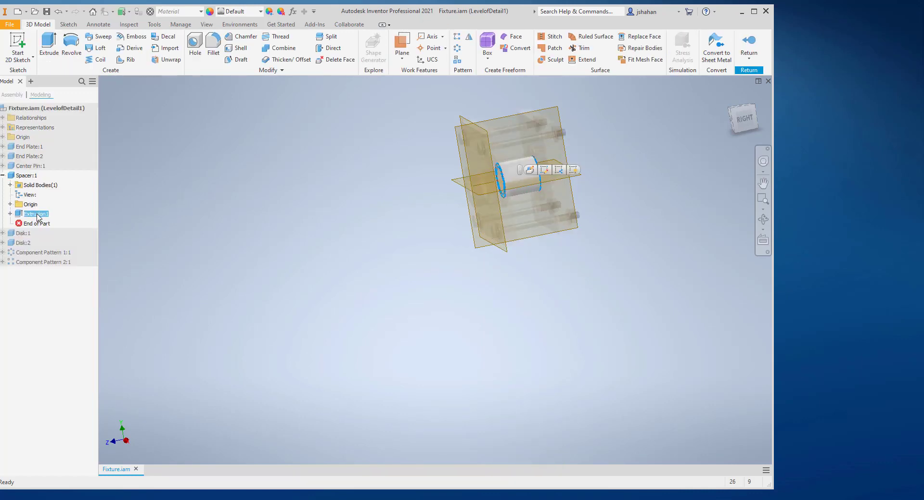
right_click(37, 214)
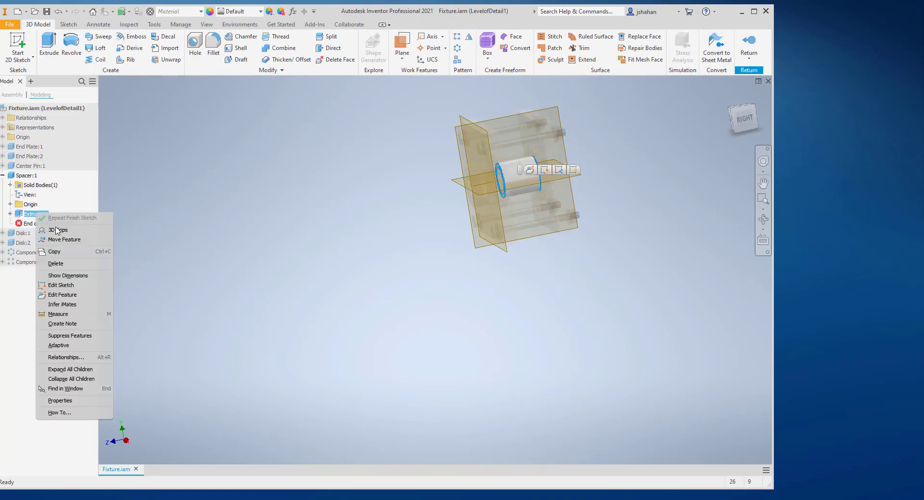
left_click(57, 295)
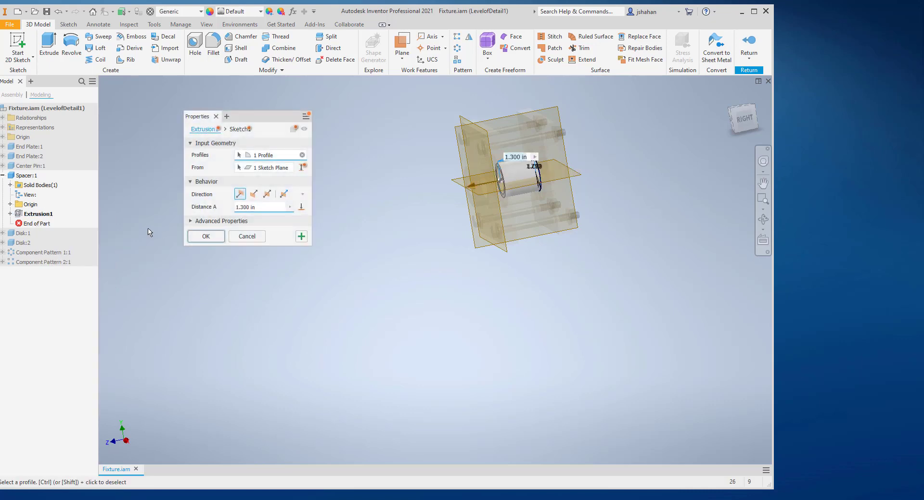
left_click(261, 206)
left_click(259, 208)
left_click_drag(246, 207, 235, 208)
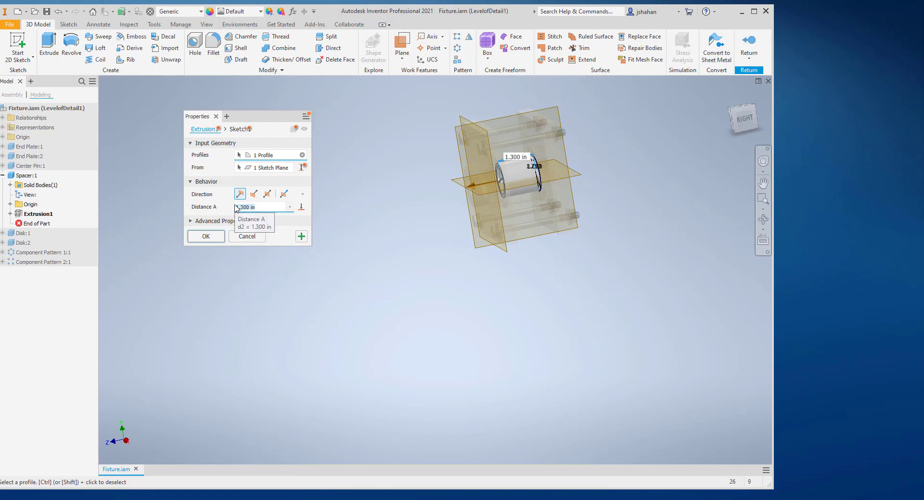
type("1.")
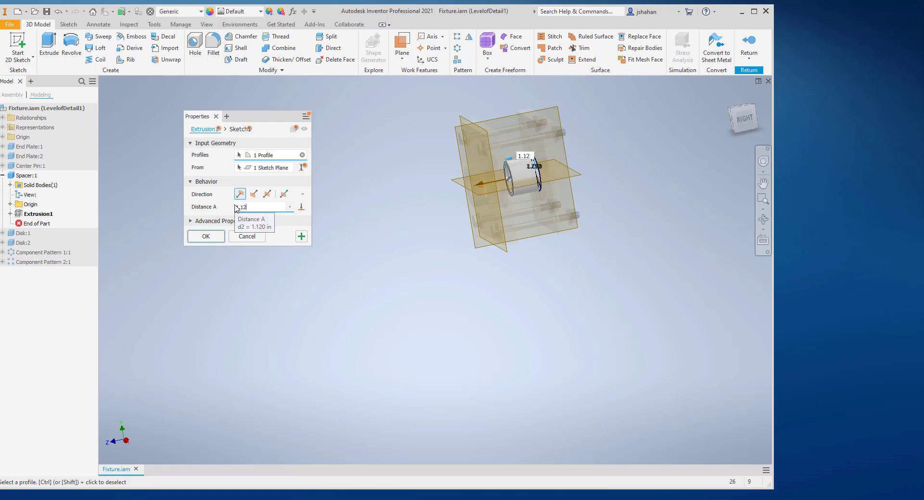
type("12")
key("Return")
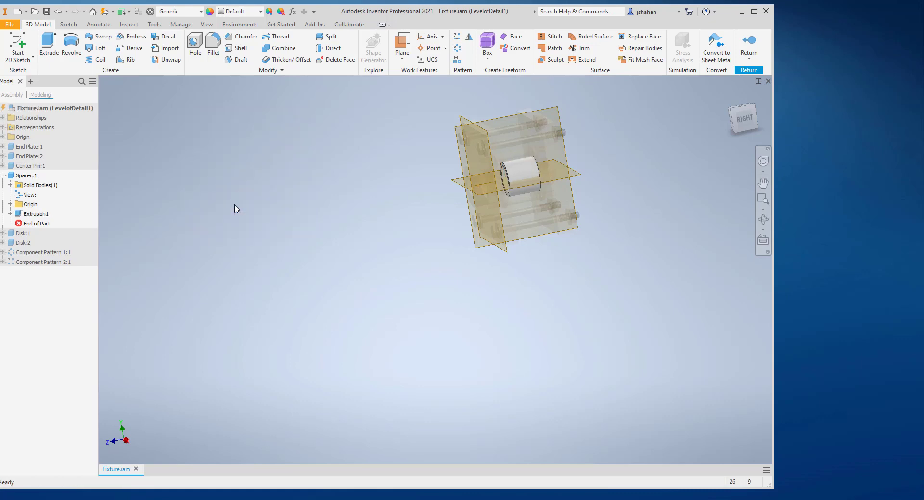
left_click(748, 46)
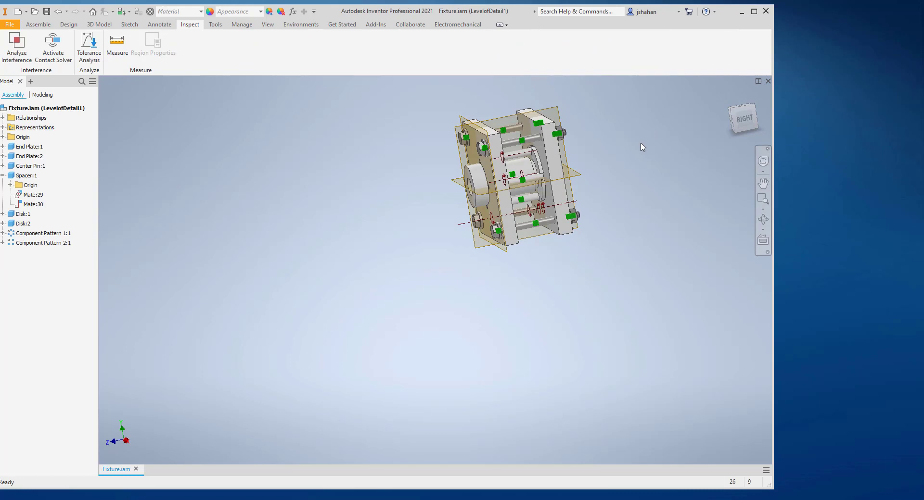
Set the offset of the spacer's Mate:30 face constraint to 1/16 in.
middle_click_drag(633, 147, 622, 155, "shift")
scroll(598, 163, "down", 5)
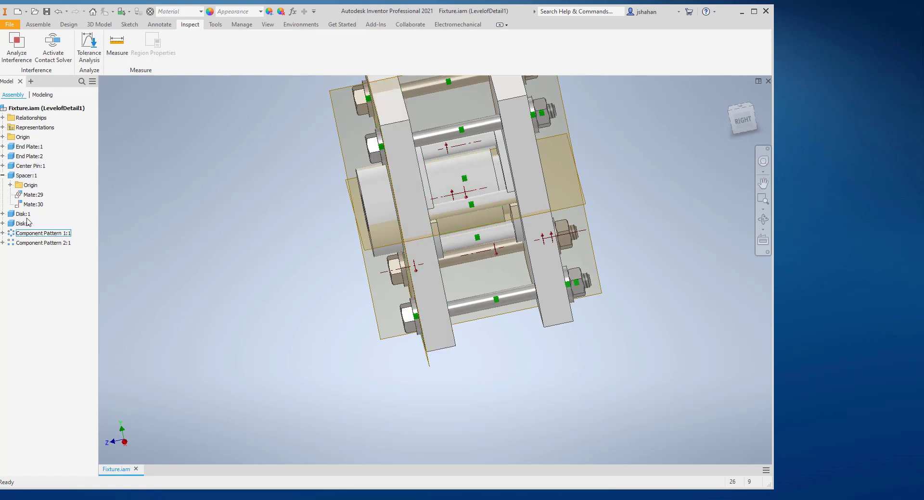
left_click(18, 194)
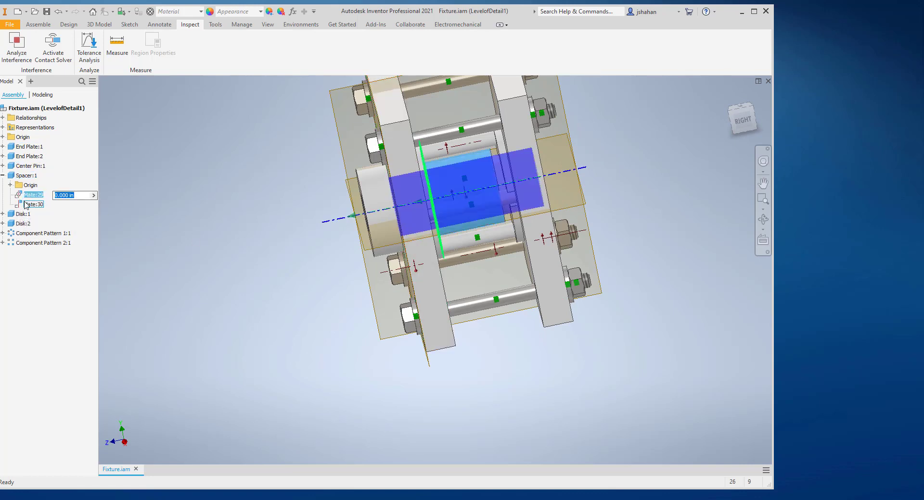
left_click(26, 204)
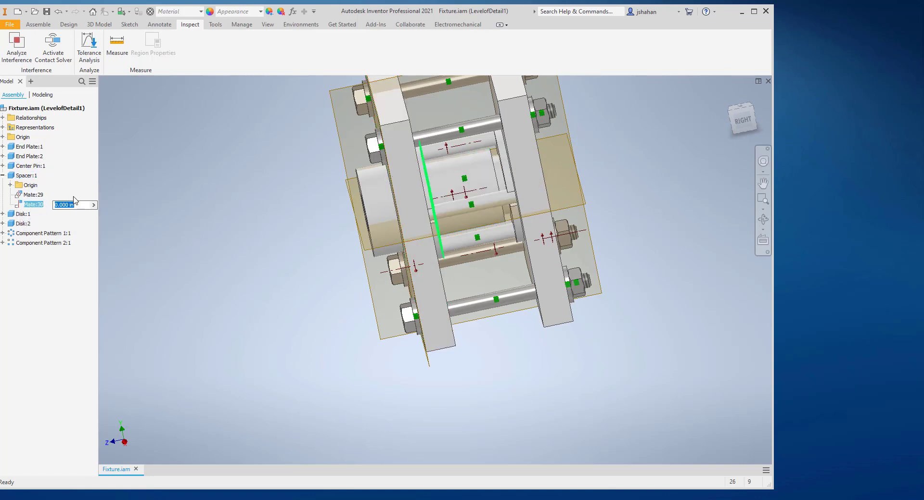
type("1/16")
key("Return")
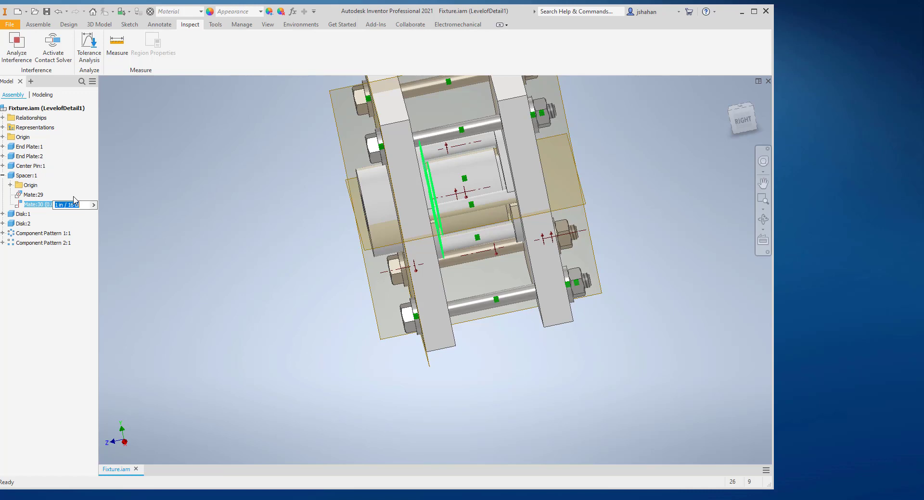
left_click(168, 143)
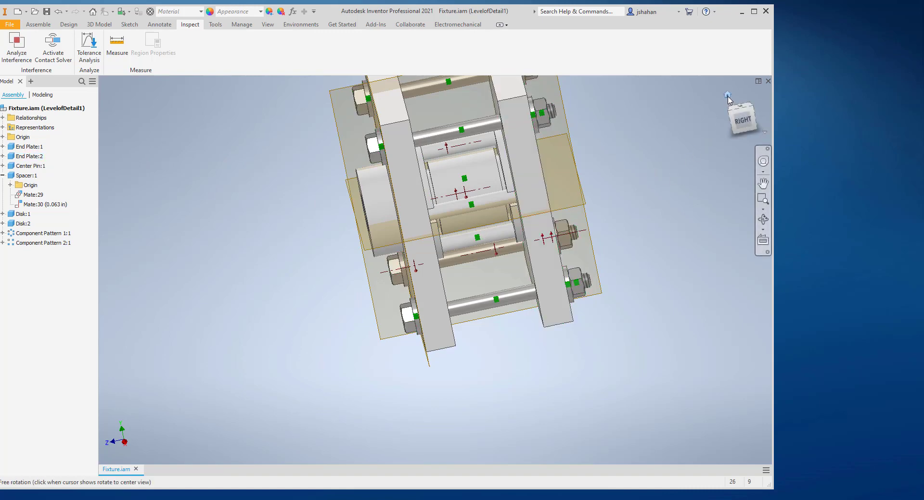
left_click(727, 95)
scroll(512, 276, "down", 5)
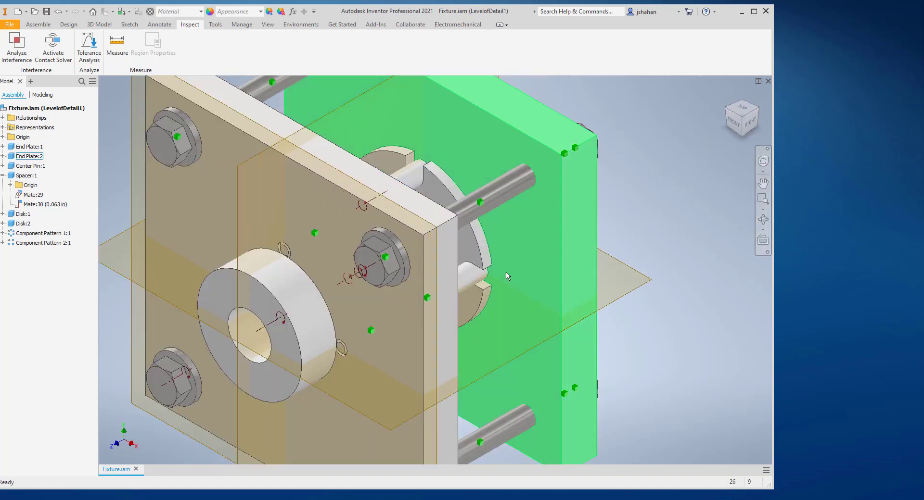
scroll(490, 274, "up", 4)
middle_click_drag(485, 281, 488, 258)
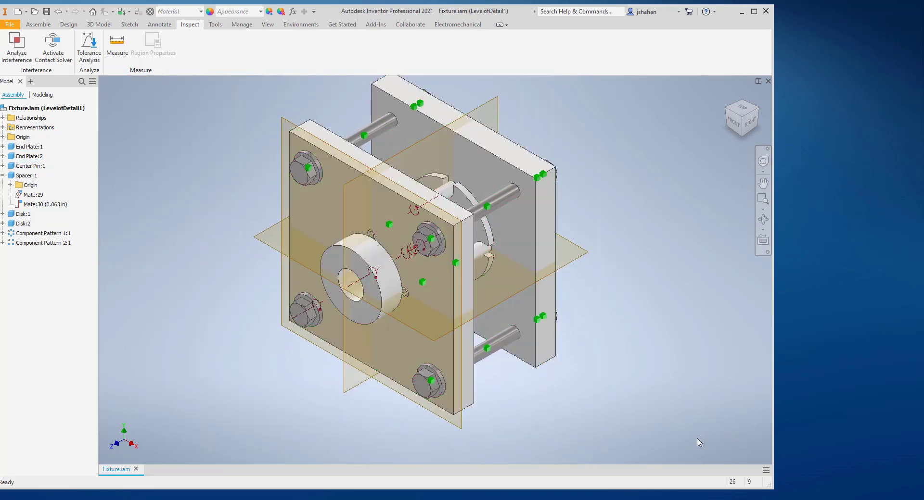
left_click_drag(701, 438, 195, 86)
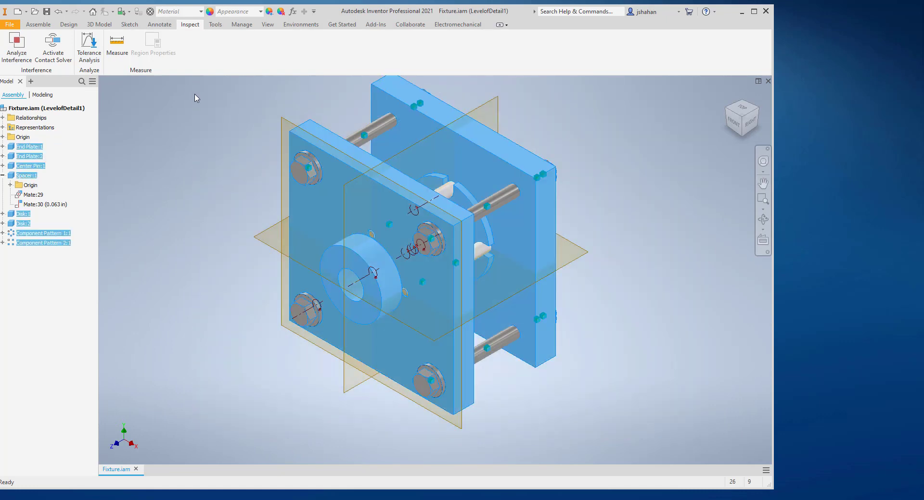
scroll(506, 379, "up", 1)
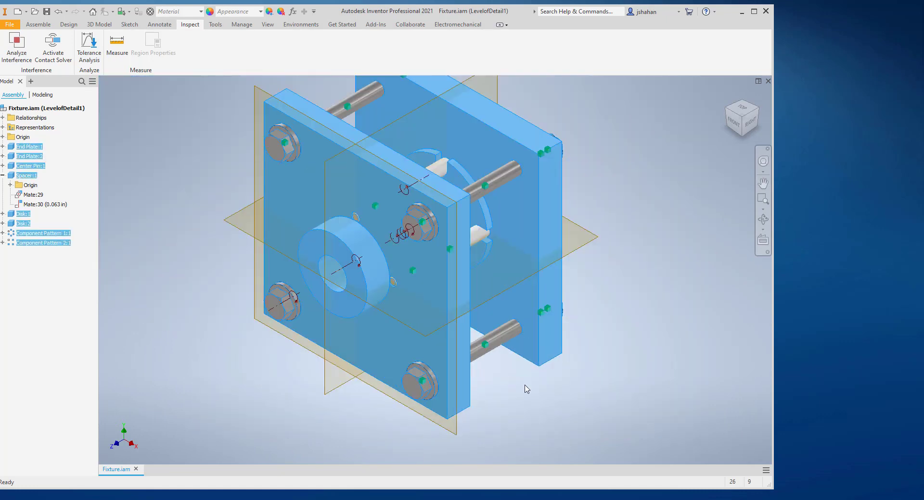
left_click(639, 371)
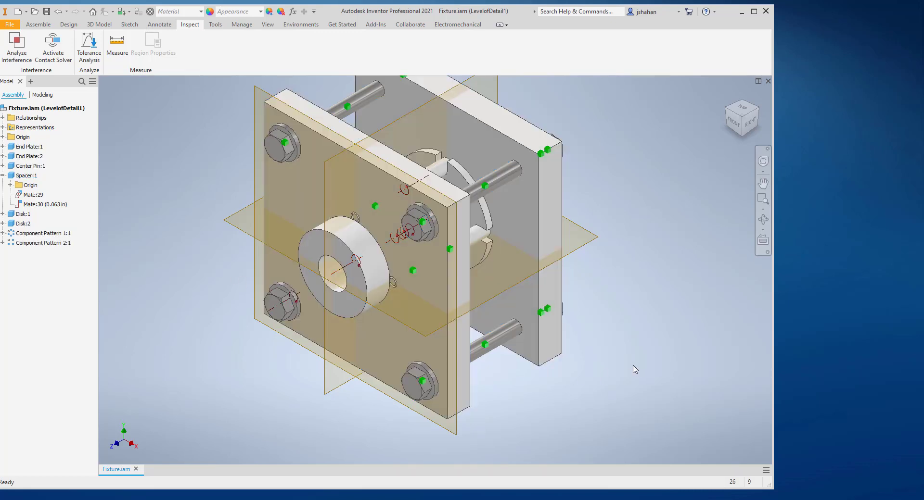
Select all the components of the fixture assembly and run an interference analysis on them.
scroll(604, 316, "down", 3)
left_click_drag(665, 420, 316, 126)
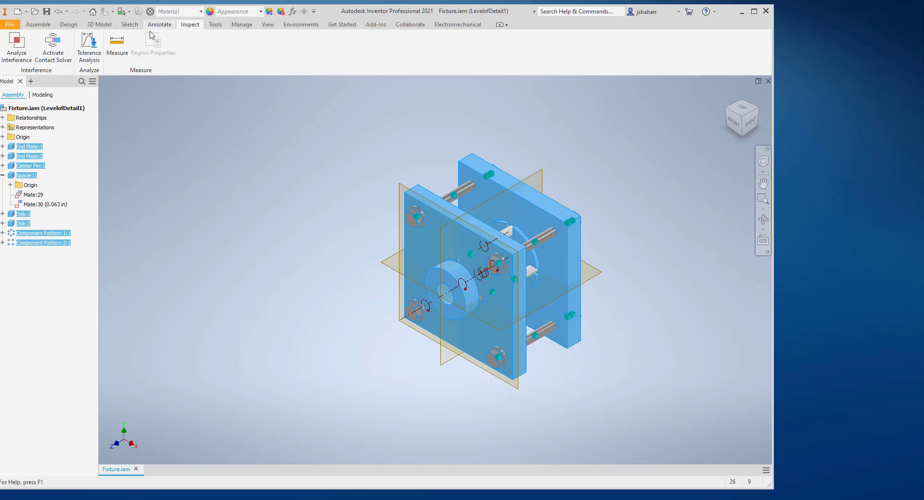
left_click(18, 42)
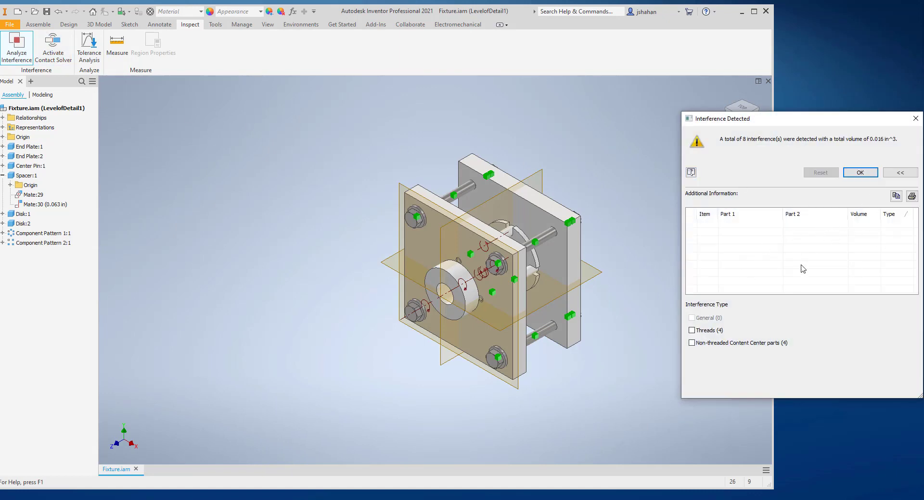
Include matching threads and non-threaded Content Center parts in the interference results, examine the highlighted overlaps at the bolts, and close the results.
left_click(693, 331)
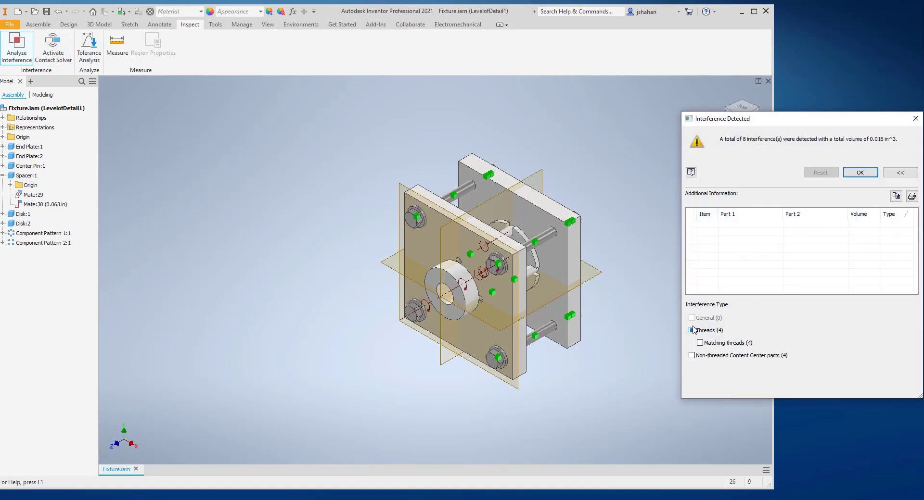
left_click(700, 342)
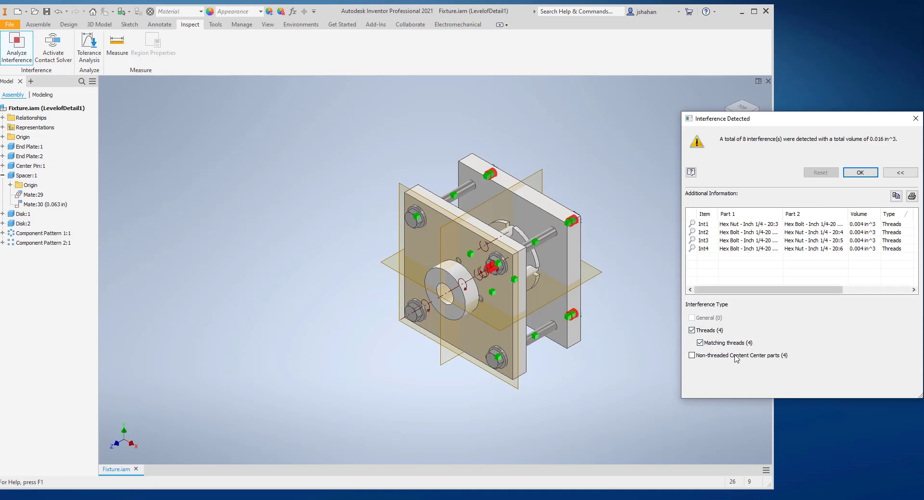
left_click(692, 355)
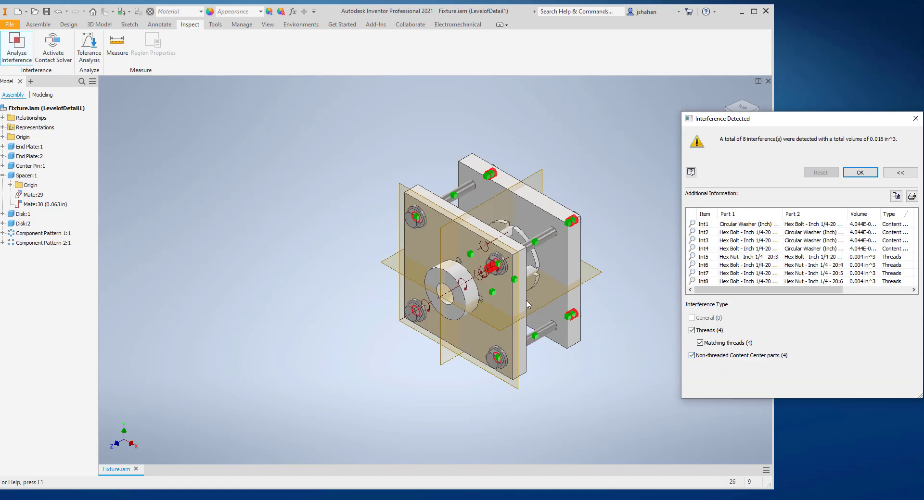
scroll(528, 304, "down", 5)
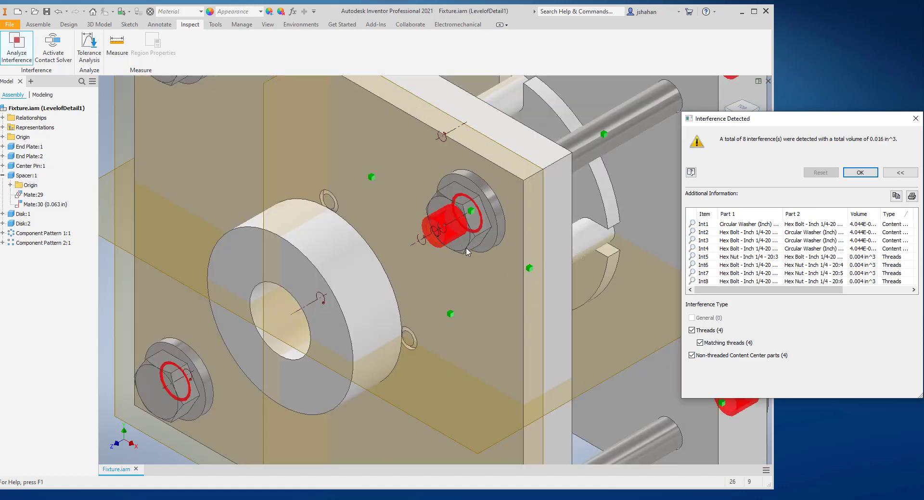
scroll(467, 249, "down", 3)
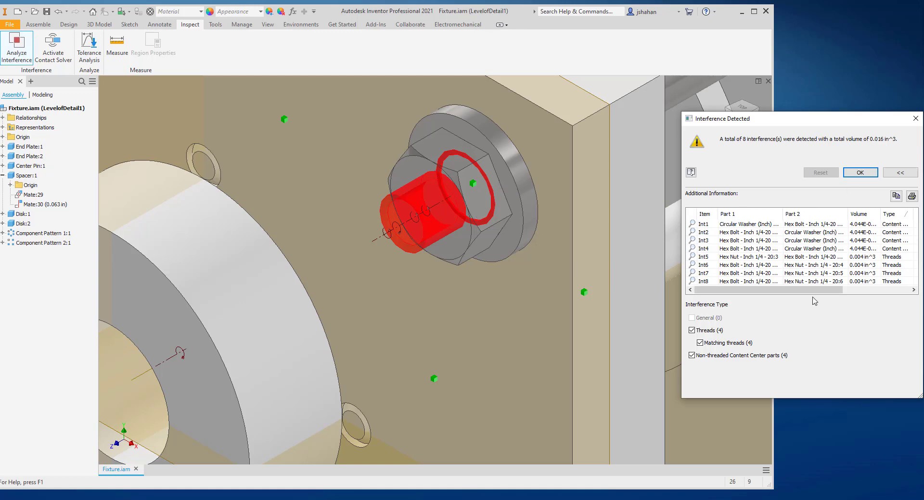
left_click(860, 172)
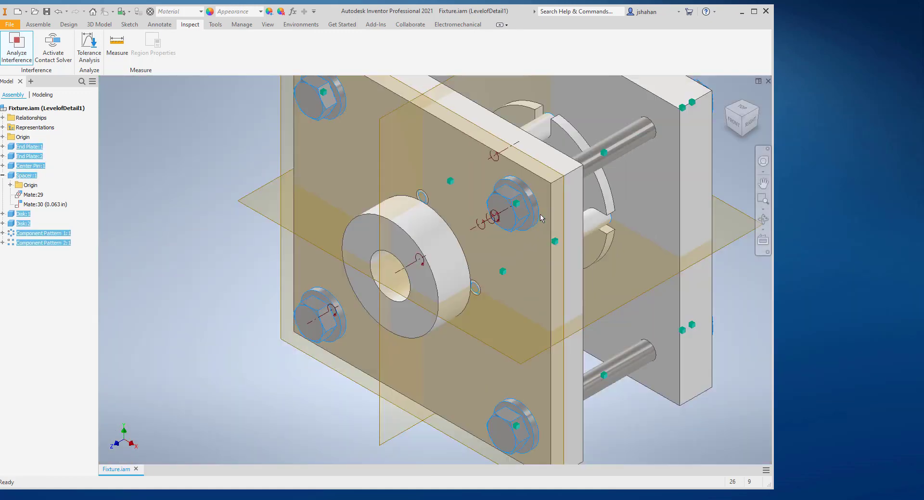
scroll(543, 218, "down", 3)
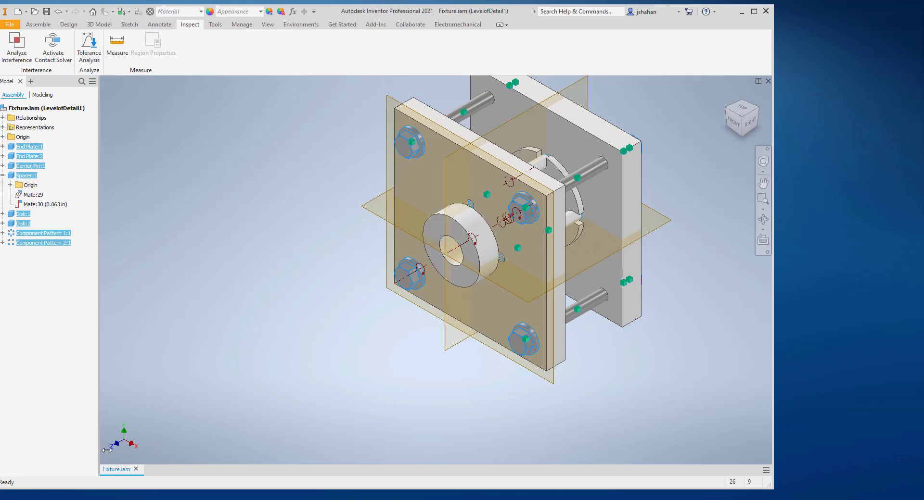